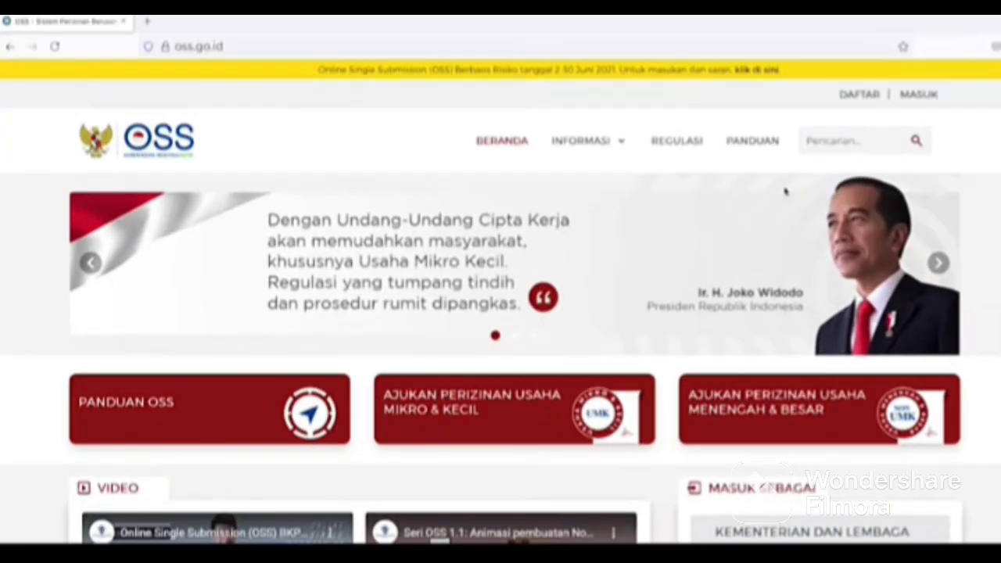
# Log in to OSS with the account username, the account password and the captcha text.
pyautogui.click(919, 95)
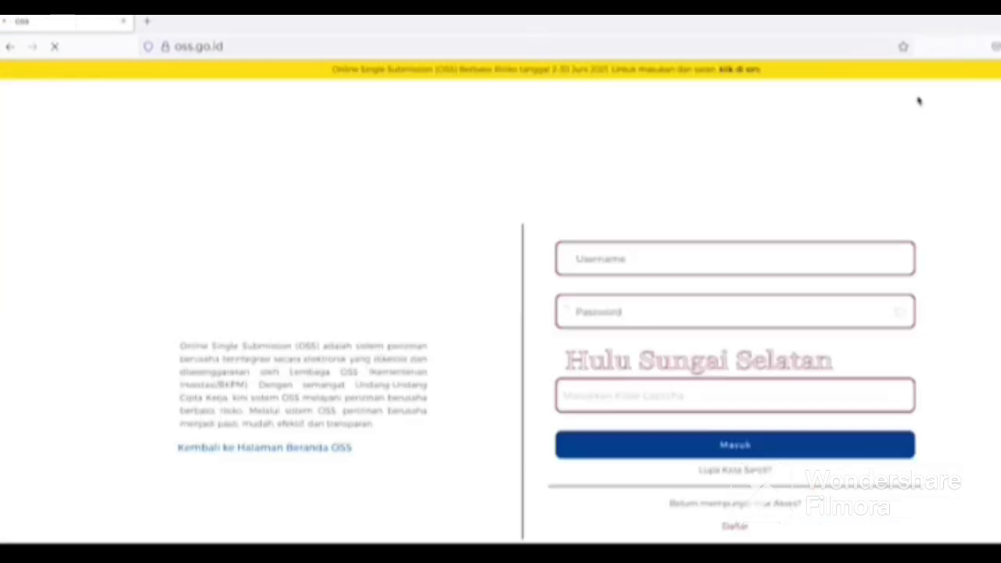
pyautogui.click(682, 259)
pyautogui.write('athariz3990')
pyautogui.click(639, 299)
pyautogui.write('********')
pyautogui.click(578, 395)
pyautogui.write('Hulu Sungai Selatan')
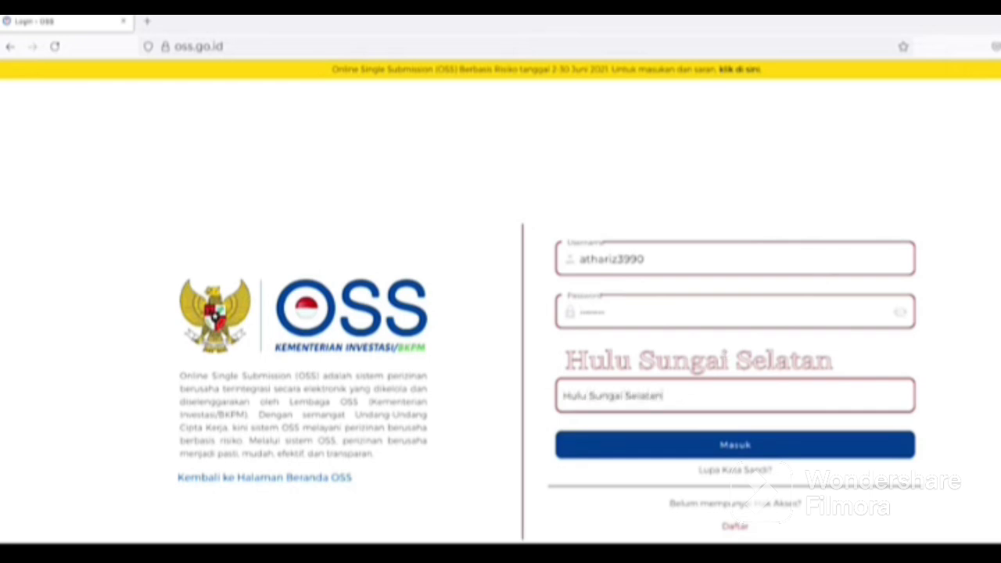
pyautogui.click(739, 445)
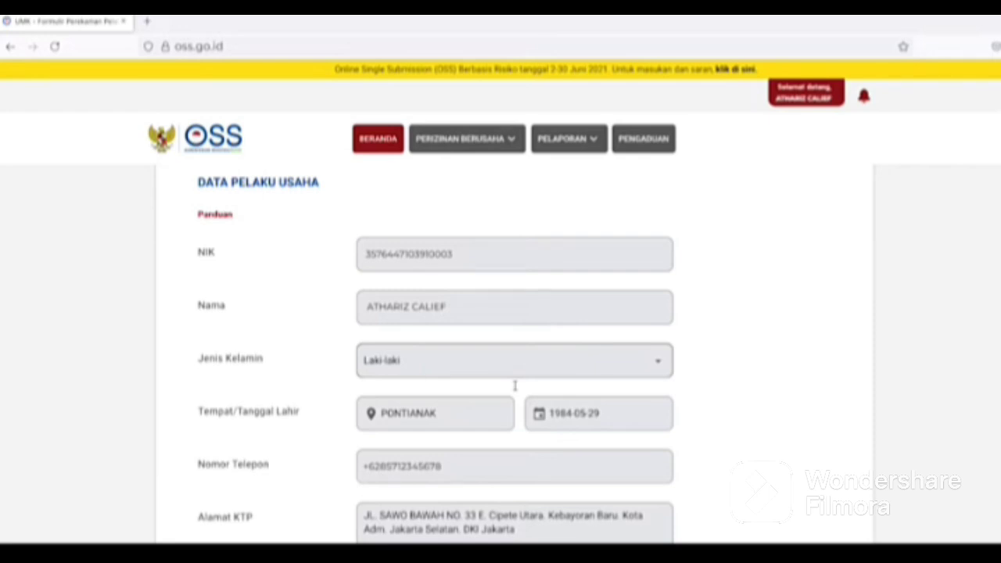
# Enter the personal NPWP and answer Ya to BPJS Ketenagakerjaan with its membership number.
pyautogui.scroll(-5, 515, 385)
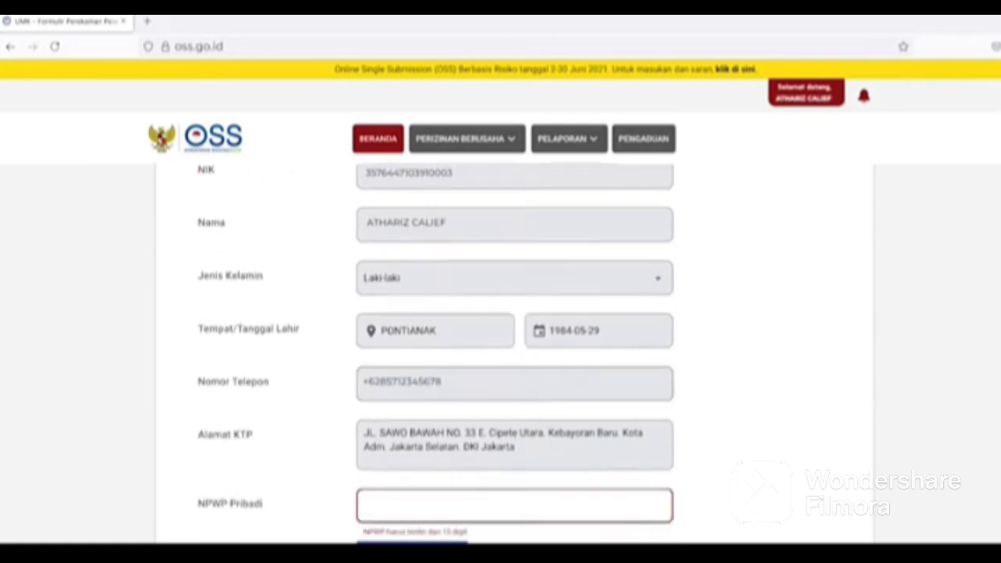
pyautogui.click(401, 191)
pyautogui.write('01.234.567.8-123.000')
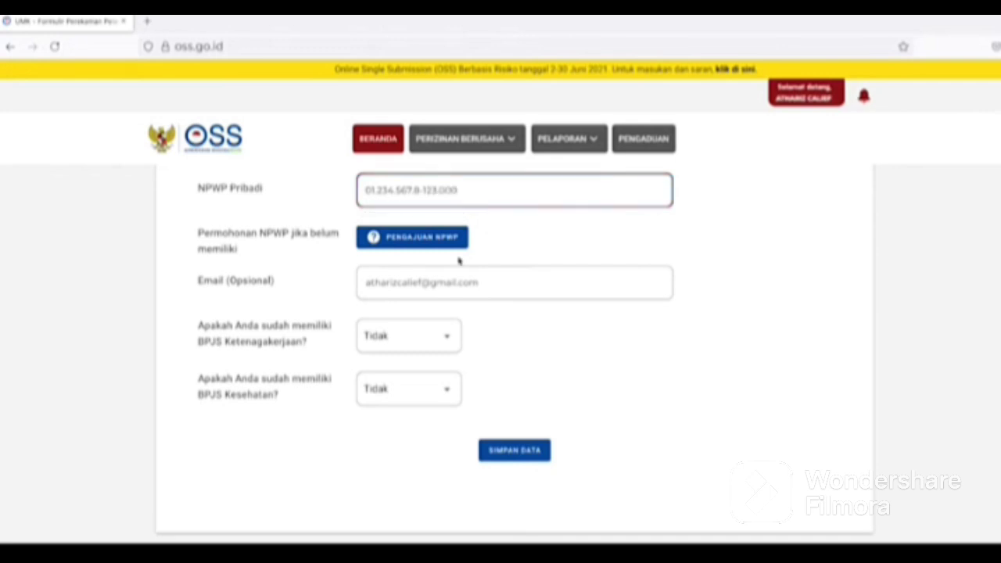
pyautogui.click(405, 337)
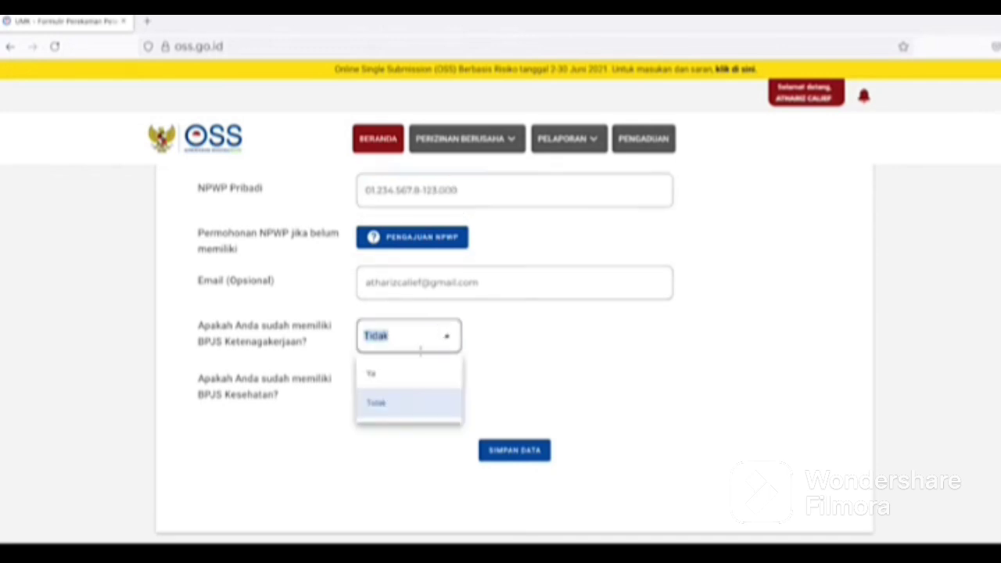
pyautogui.click(398, 373)
pyautogui.click(402, 393)
pyautogui.write('11223344')
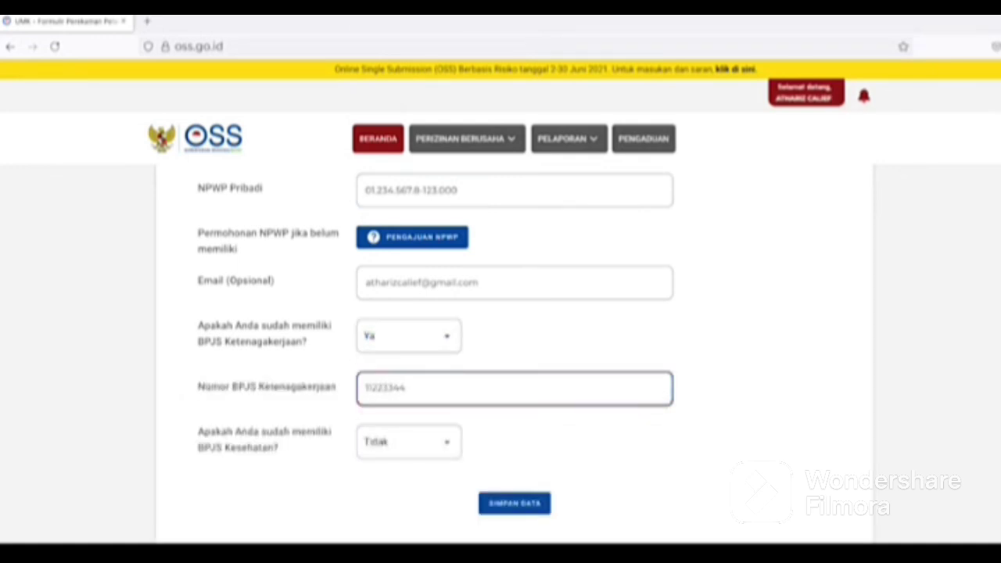
# Answer Ya to BPJS Kesehatan and enter its card number.
pyautogui.click(409, 442)
pyautogui.click(398, 477)
pyautogui.click(398, 493)
pyautogui.write('11223344556')
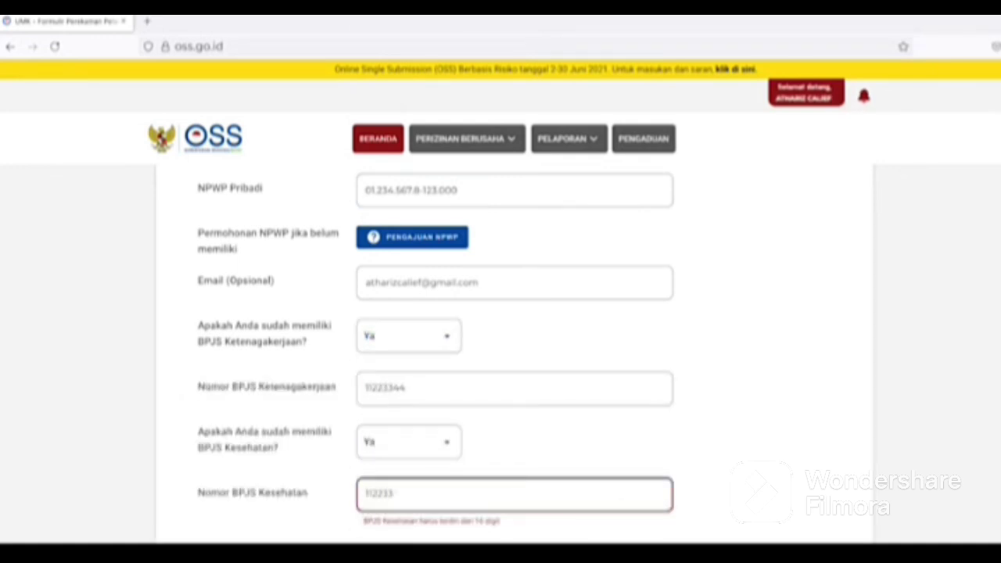
pyautogui.write('67788')
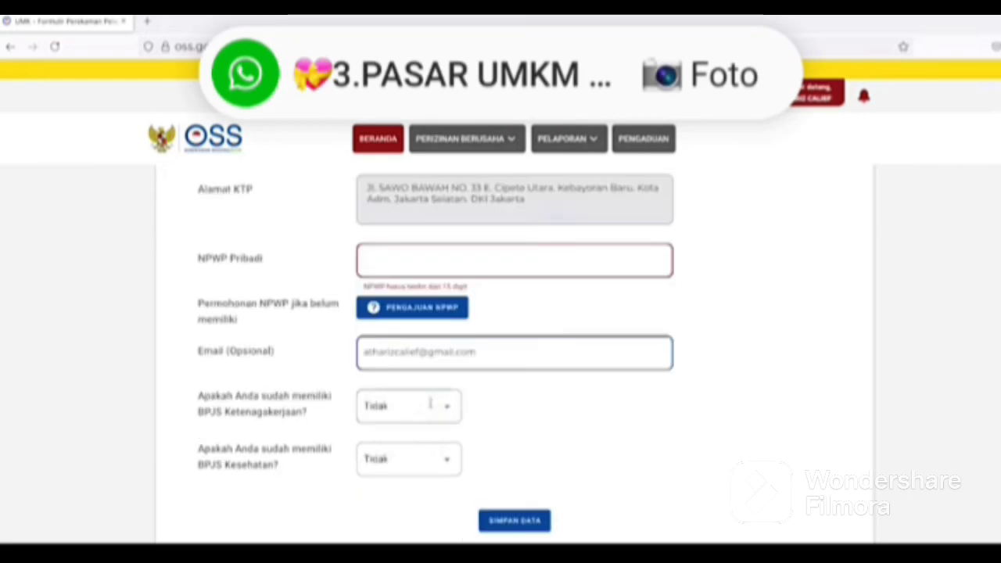
# Switch both BPJS answers to Tidak and save the personal data form.
pyautogui.click(407, 406)
pyautogui.click(389, 483)
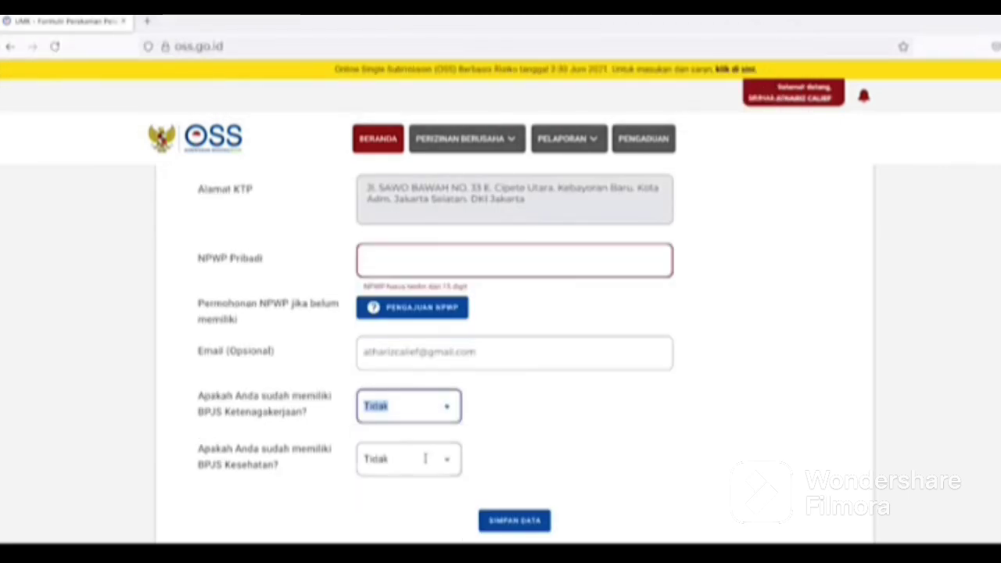
pyautogui.click(399, 460)
pyautogui.click(377, 524)
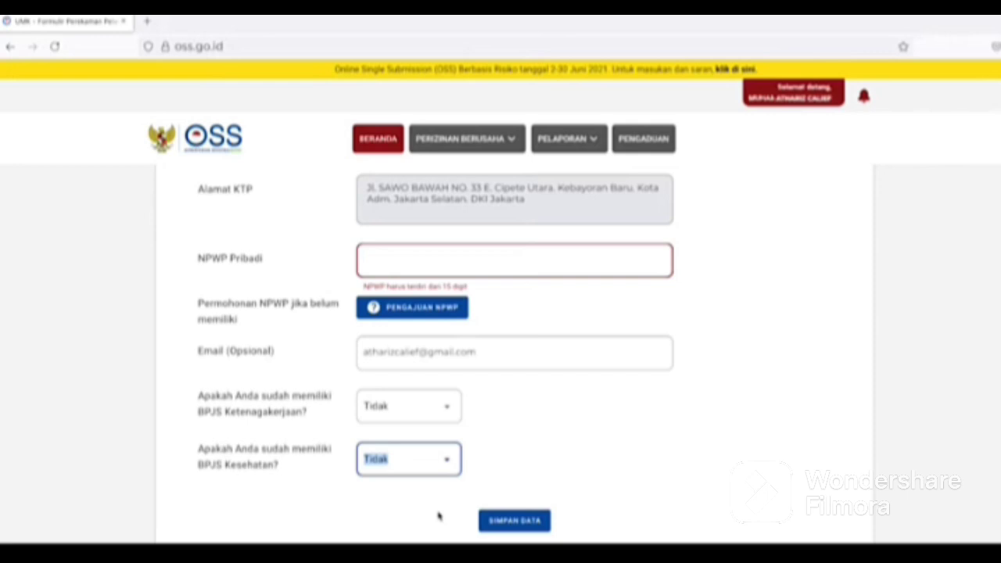
pyautogui.click(500, 520)
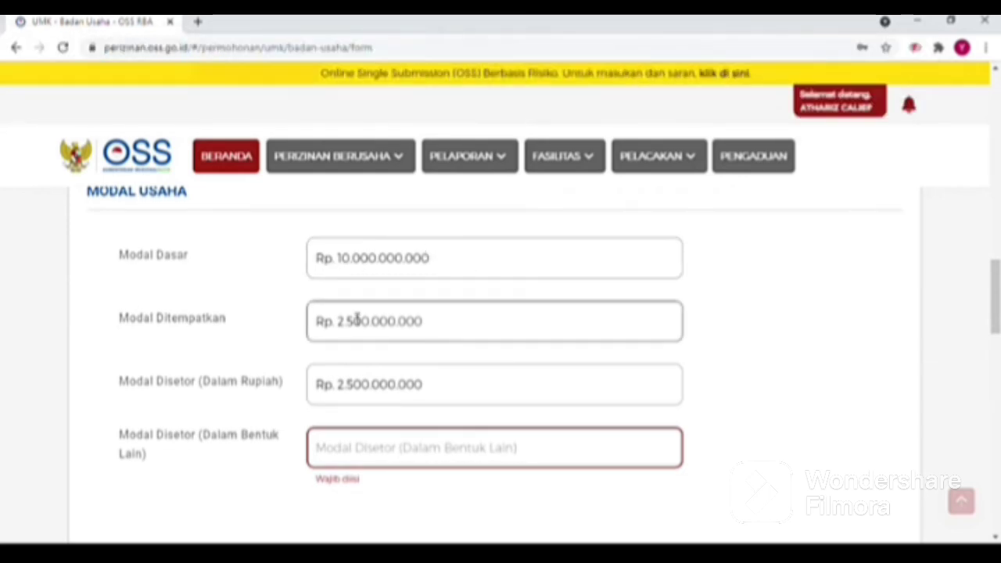
pyautogui.click(445, 458)
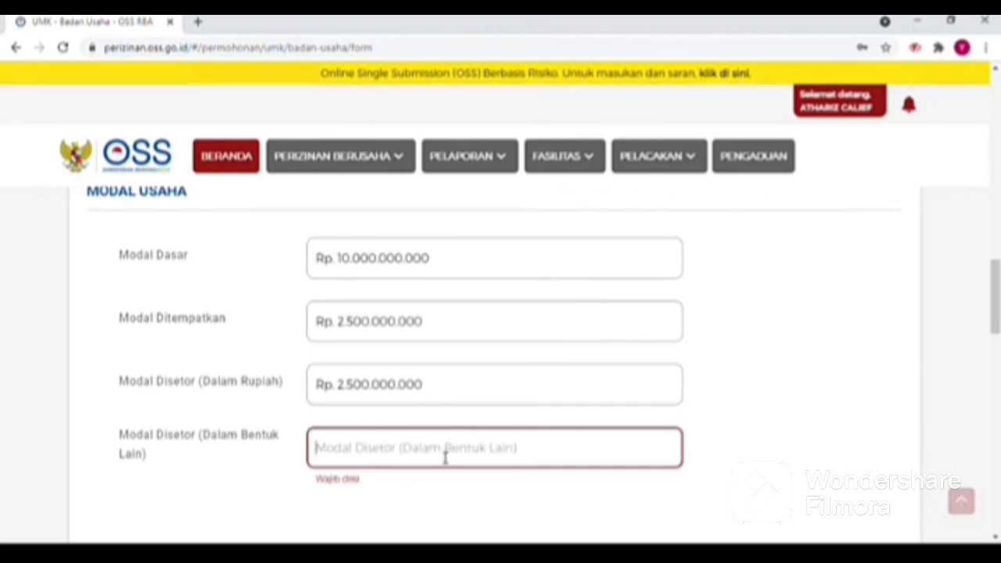
pyautogui.write('50000')
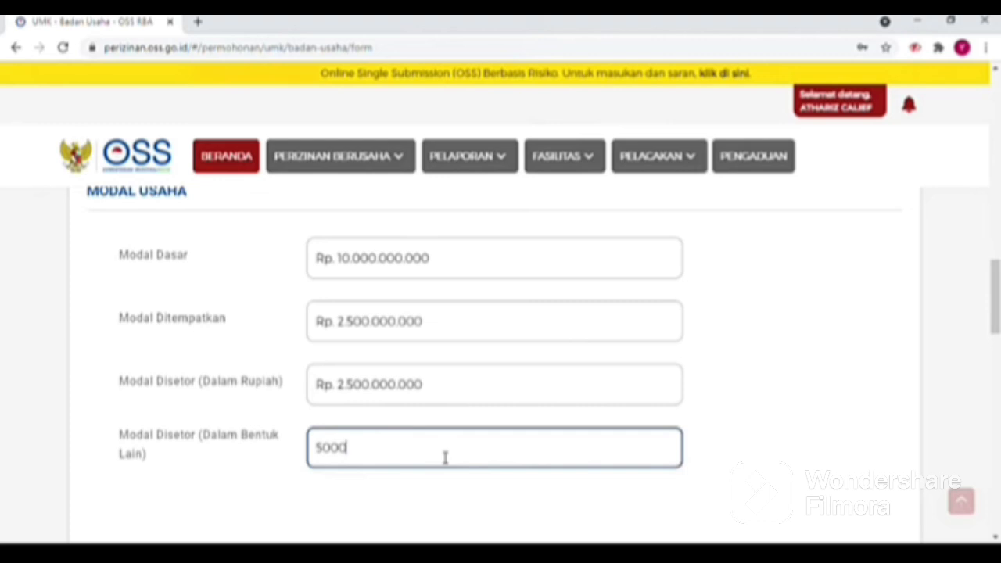
pyautogui.write('00000')
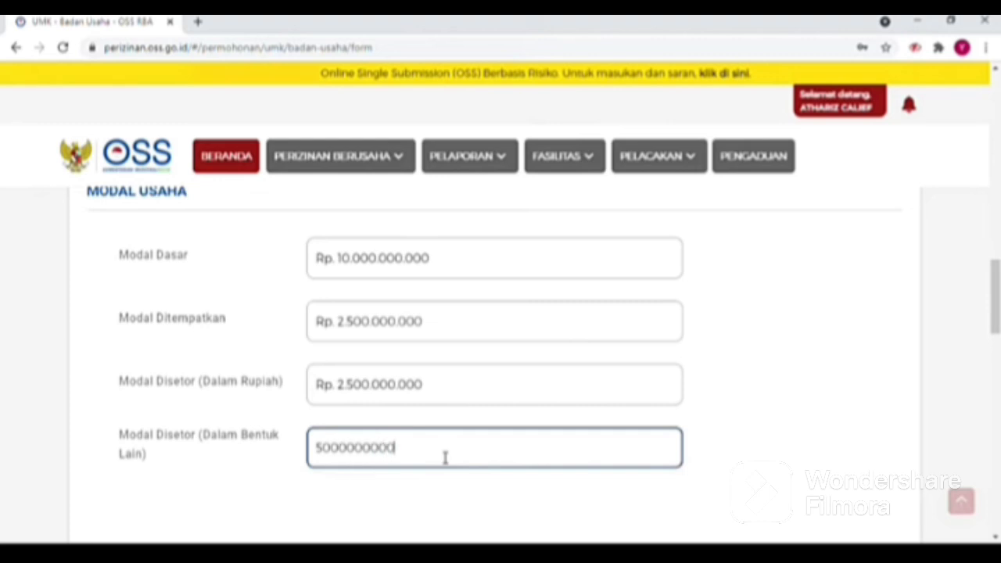
pyautogui.scroll(-5, 170, 105)
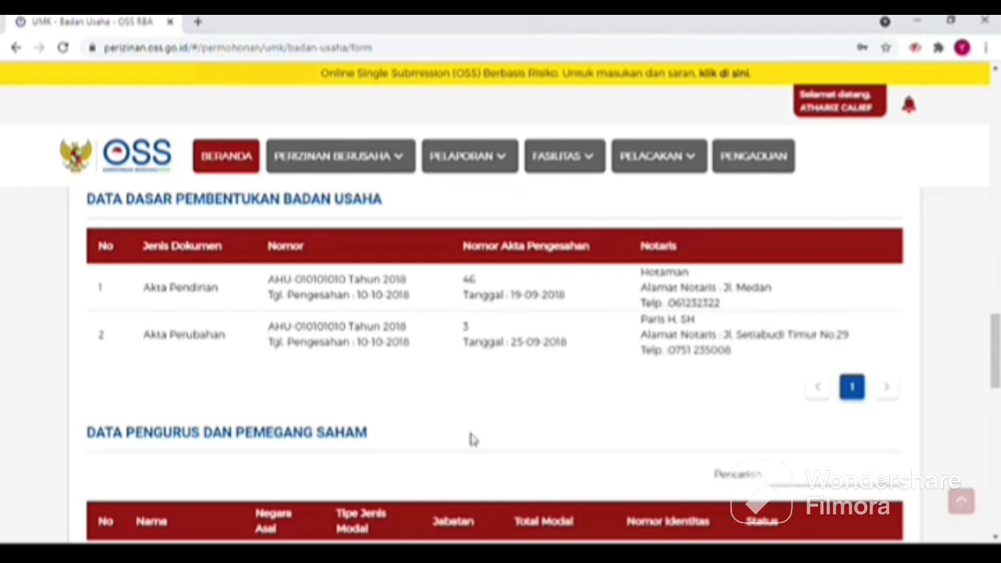
pyautogui.scroll(-2, 602, 408)
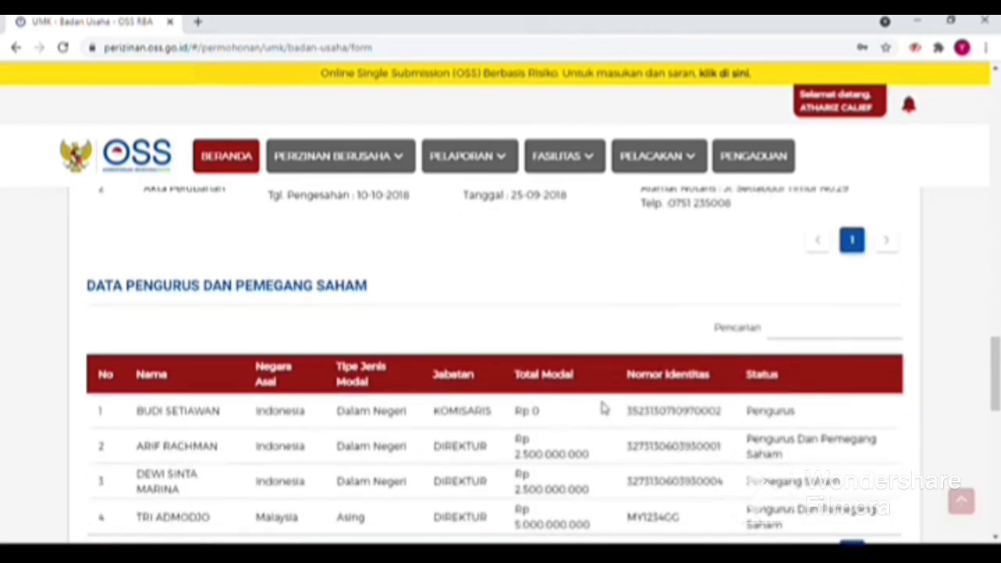
pyautogui.scroll(-1, 602, 407)
pyautogui.scroll(-1, 602, 408)
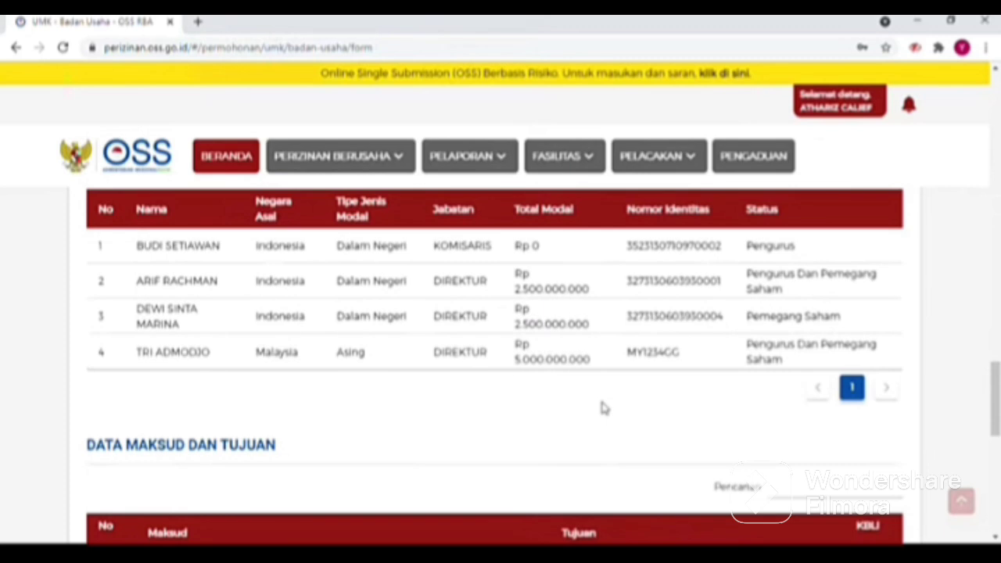
pyautogui.scroll(-2, 602, 407)
pyautogui.scroll(-3, 603, 408)
pyautogui.scroll(-1, 602, 407)
# Tick the data truthfulness declaration and save the business entity data.
pyautogui.click(116, 413)
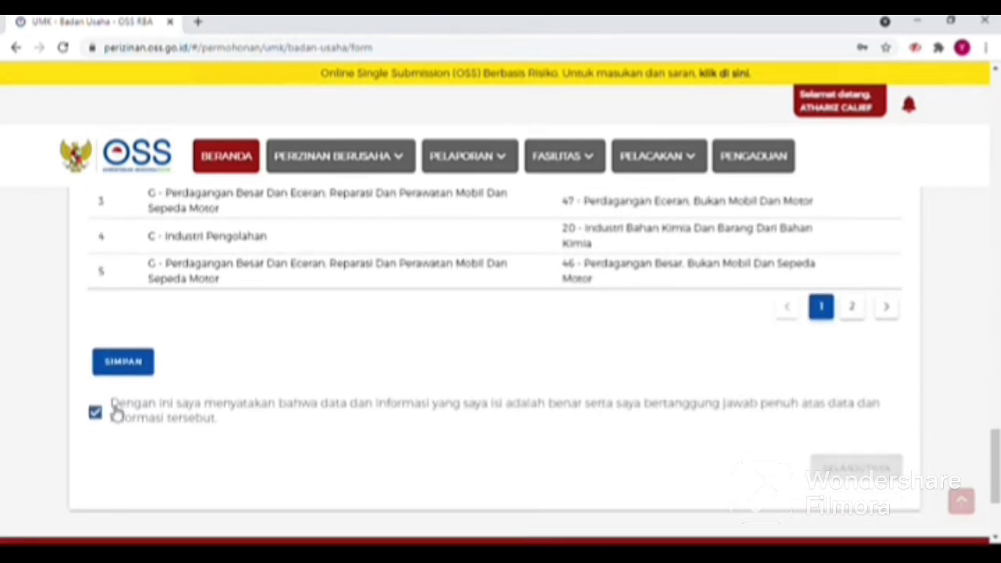
pyautogui.click(131, 359)
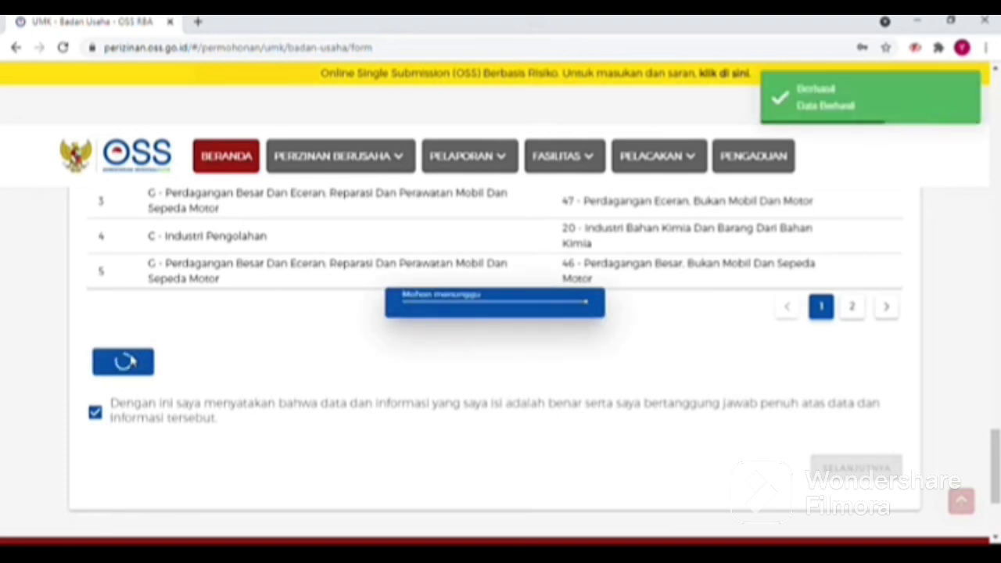
pyautogui.scroll(-2, 217, 415)
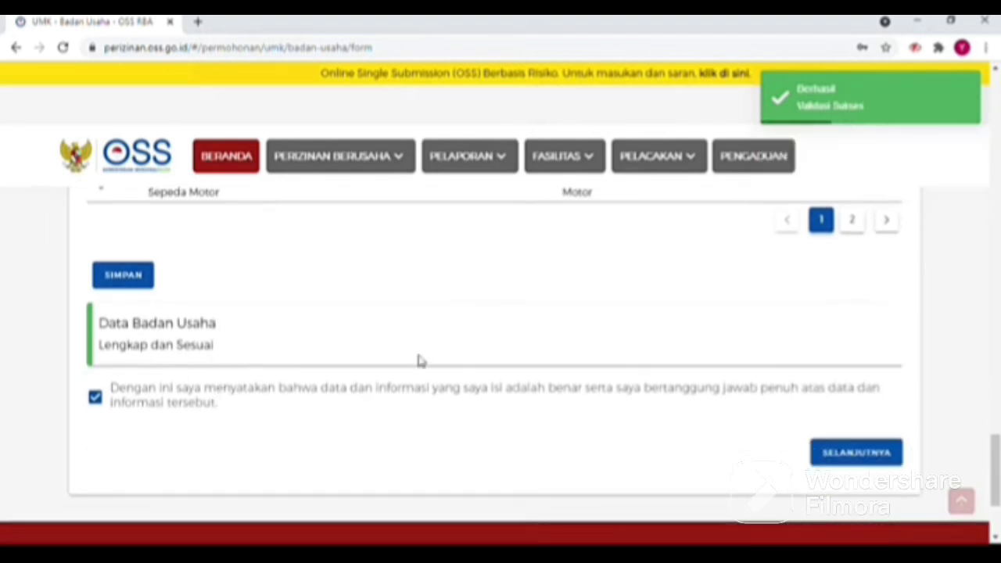
# Continue past the completed business entity step to the next application stage.
pyautogui.click(835, 461)
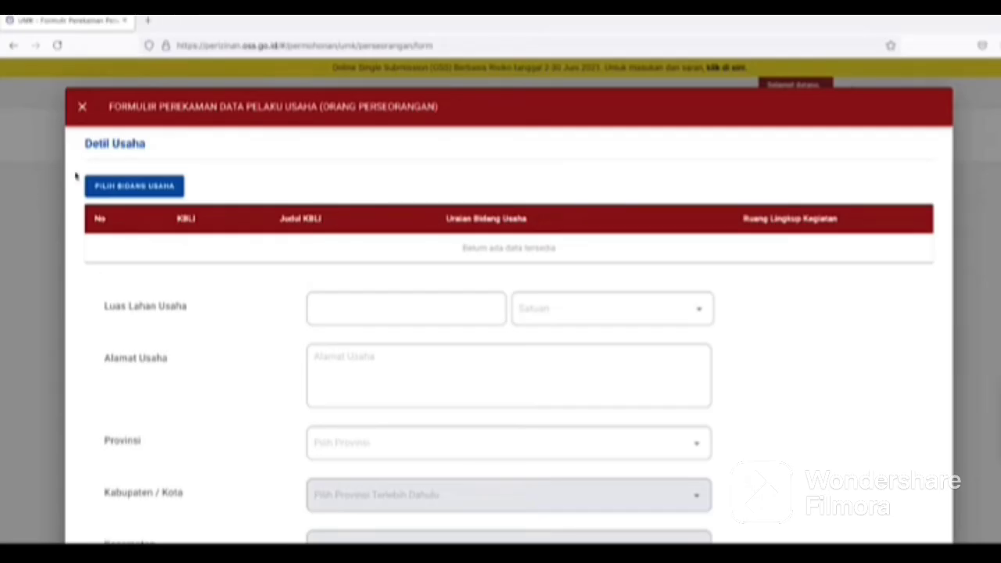
# Search 'perdagangan', choose KBLI 46312 Perdagangan Besar Buah-buahan with activity scope Seluruh, and save.
pyautogui.click(116, 187)
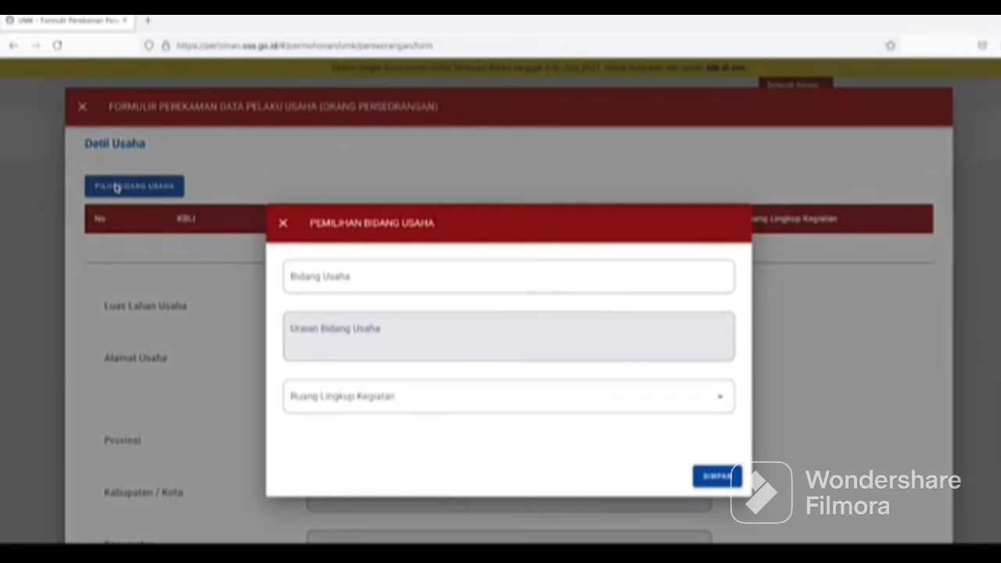
pyautogui.click(353, 278)
pyautogui.write('p')
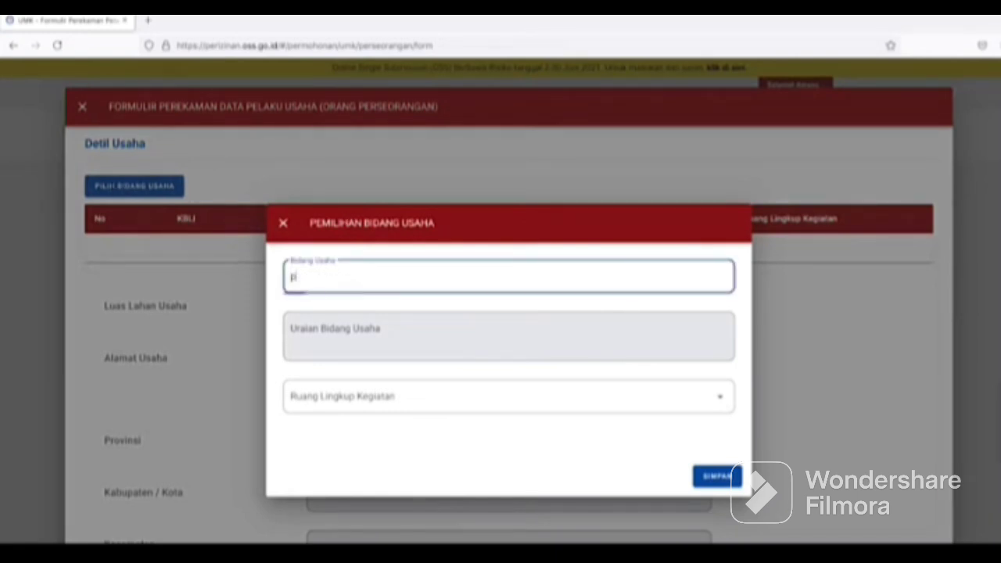
pyautogui.write('erdagangan')
pyautogui.scroll(-5, 399, 407)
pyautogui.scroll(-3, 402, 413)
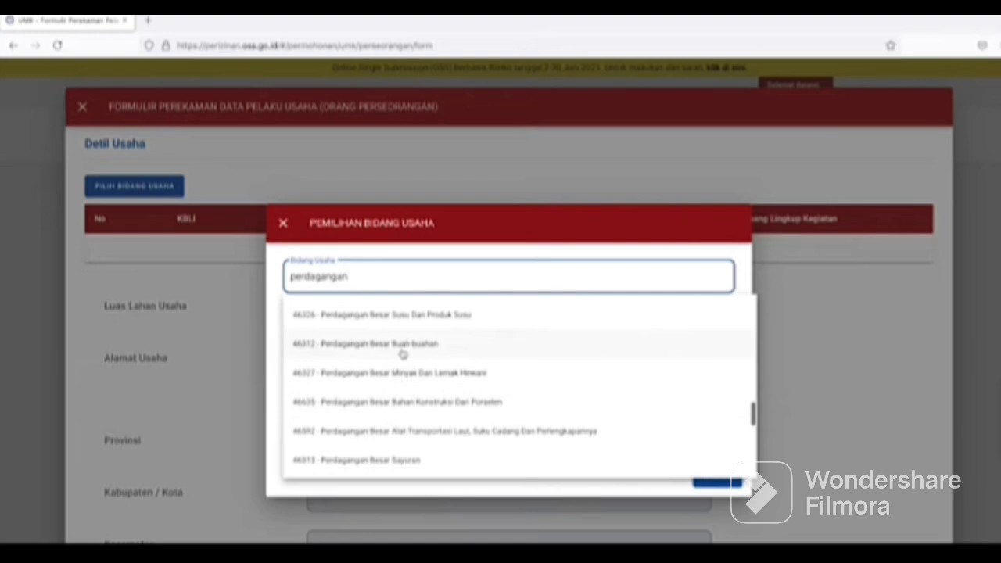
pyautogui.click(403, 345)
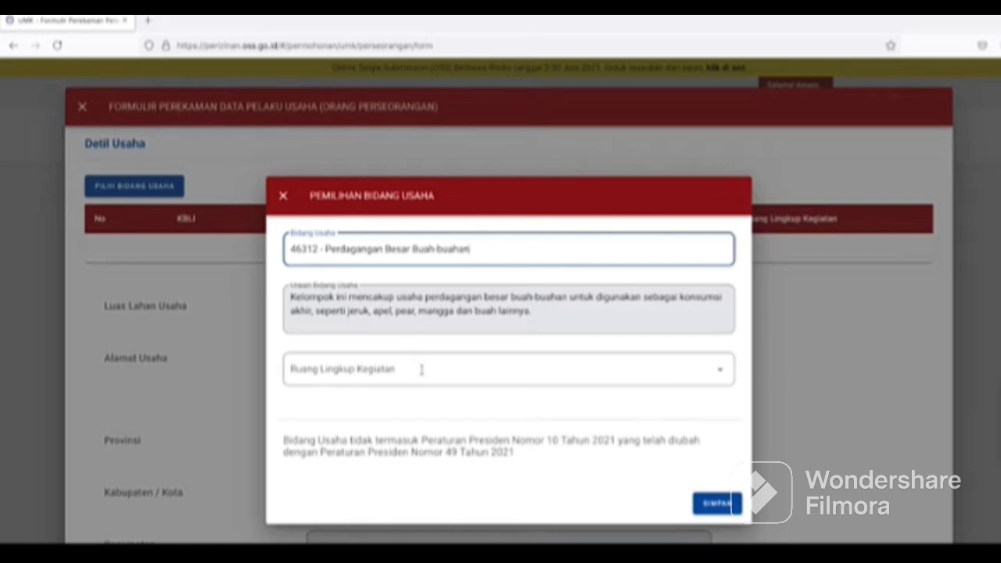
pyautogui.click(423, 369)
pyautogui.click(369, 407)
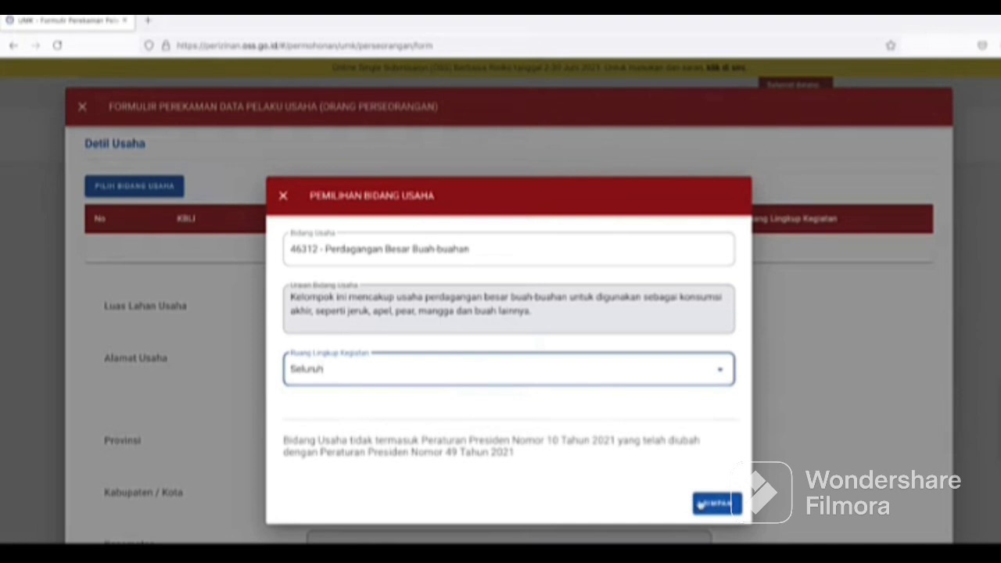
pyautogui.click(698, 504)
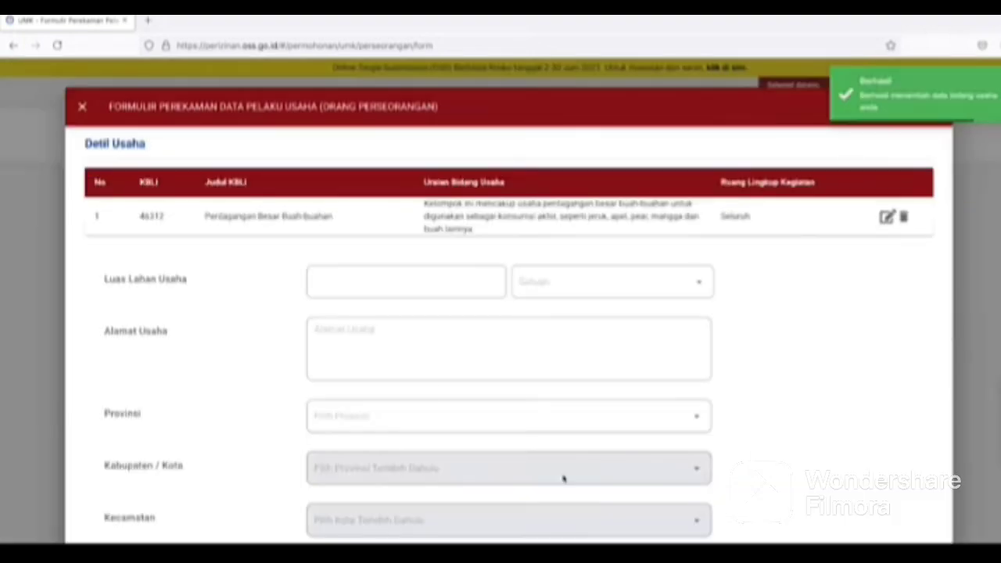
# Set the business land area to 10 M².
pyautogui.click(405, 286)
pyautogui.write('10')
pyautogui.click(586, 283)
pyautogui.click(539, 348)
pyautogui.click(364, 289)
# Enter the business street address in province Sulawesi Selatan, Kota Makassar.
pyautogui.click(371, 344)
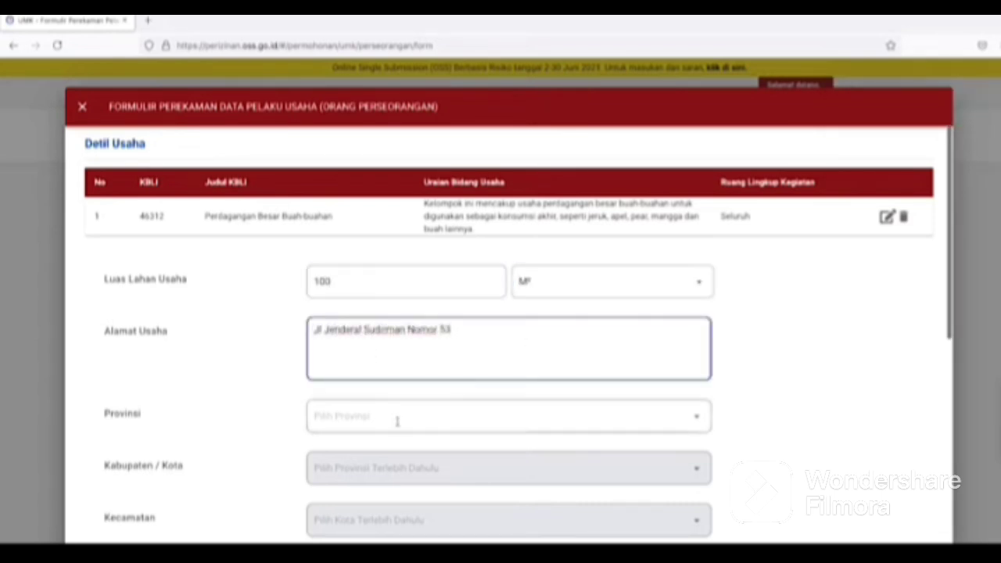
pyautogui.click(397, 421)
pyautogui.click(345, 532)
pyautogui.scroll(-2, 735, 391)
pyautogui.click(684, 305)
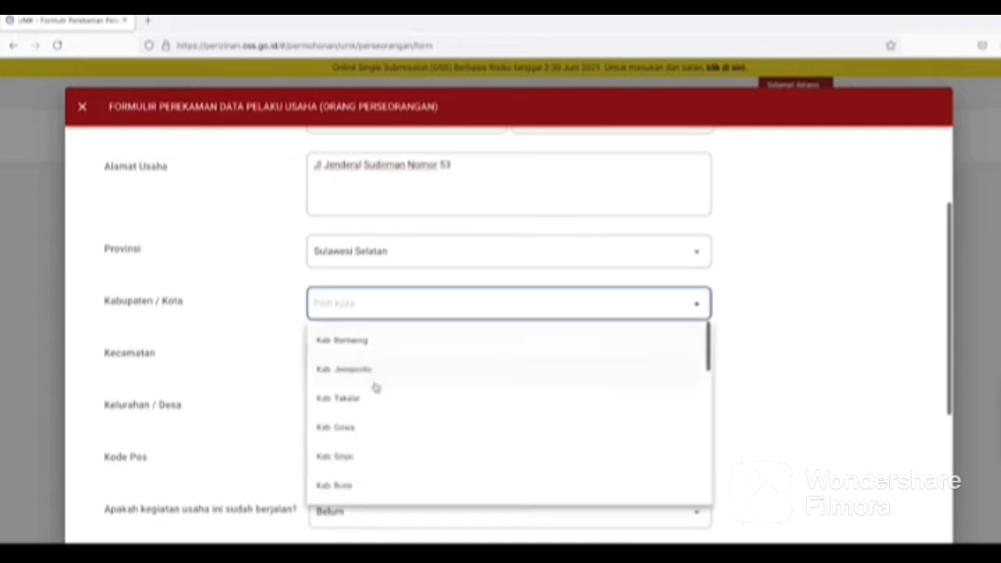
pyautogui.scroll(-5, 376, 387)
pyautogui.click(363, 448)
# Choose district Makassar, village Maccini Gusung, and postal code 90245.
pyautogui.click(367, 358)
pyautogui.click(340, 451)
pyautogui.click(397, 409)
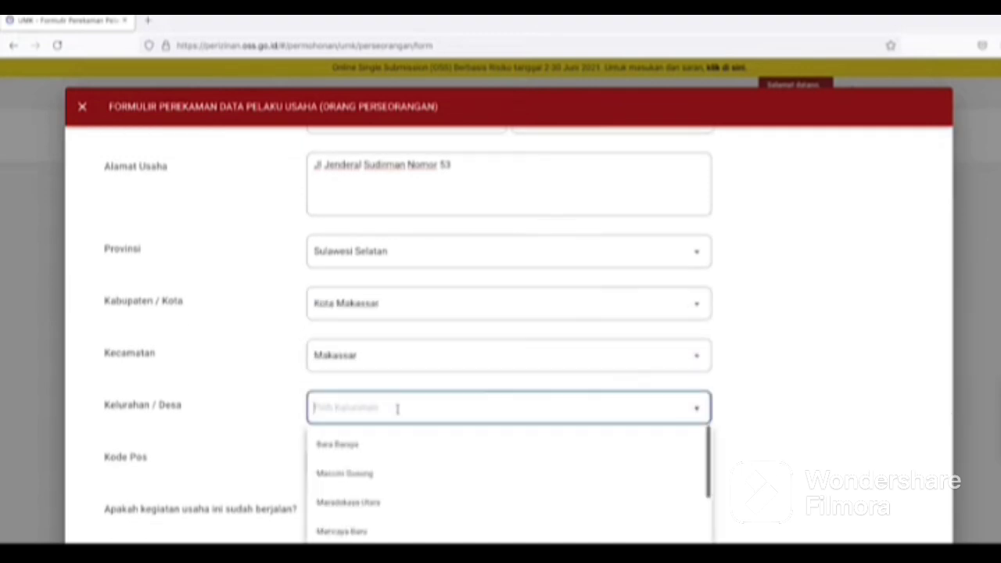
pyautogui.click(368, 474)
pyautogui.scroll(-1, 418, 419)
pyautogui.press('Tab')
pyautogui.write('90245')
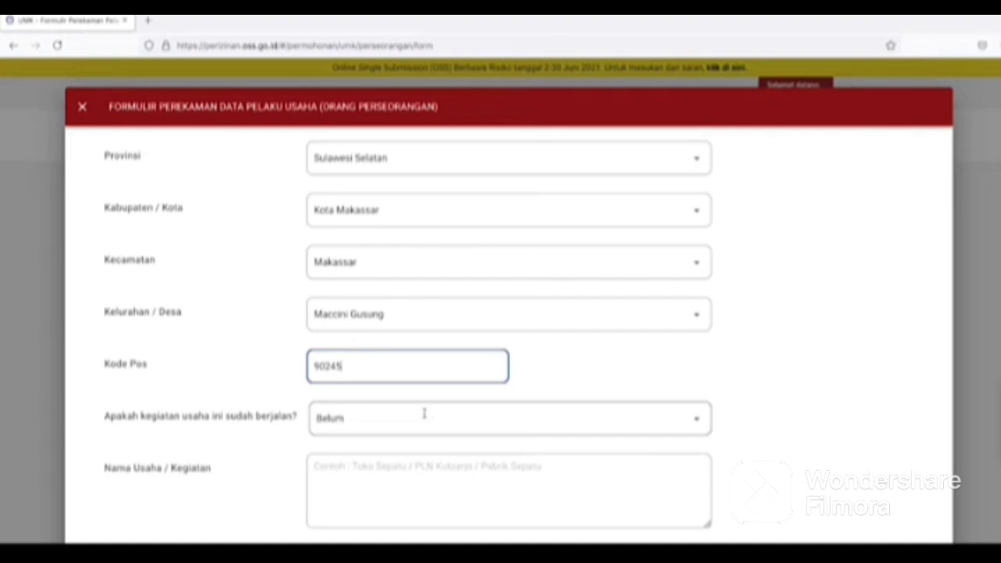
# Answer Belum to already running, name the business Toko Buah Makmur Sejahtera, capital Rp 750.000.000.
pyautogui.click(424, 413)
pyautogui.click(352, 480)
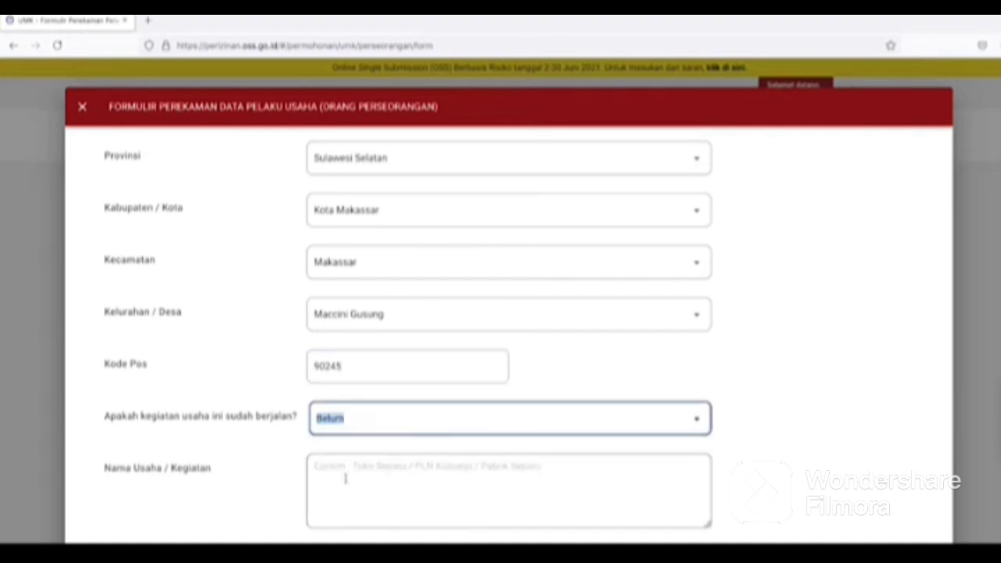
pyautogui.click(345, 479)
pyautogui.write('Toko Buah Makmur Jl')
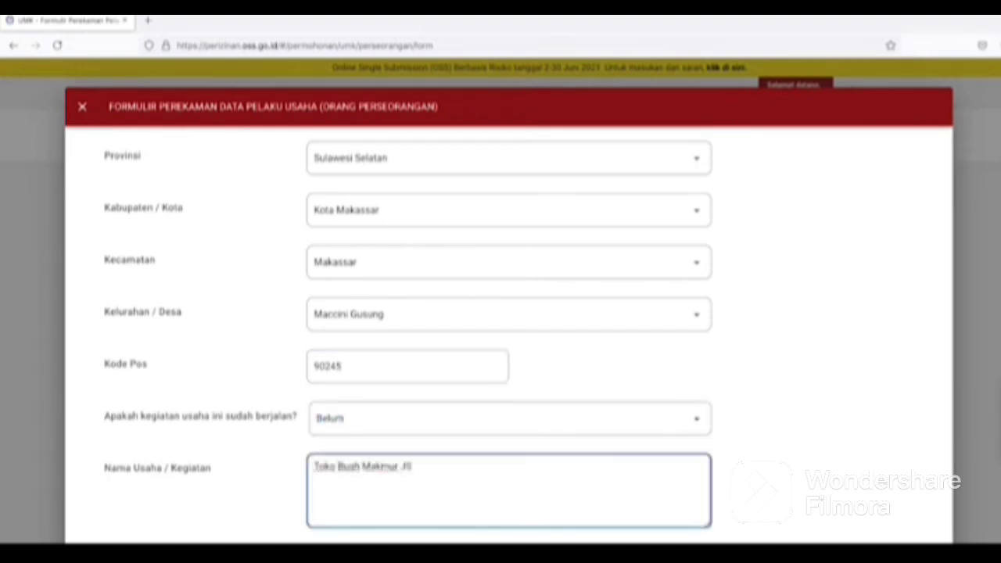
pyautogui.scroll(-3, 181, 490)
pyautogui.click(331, 387)
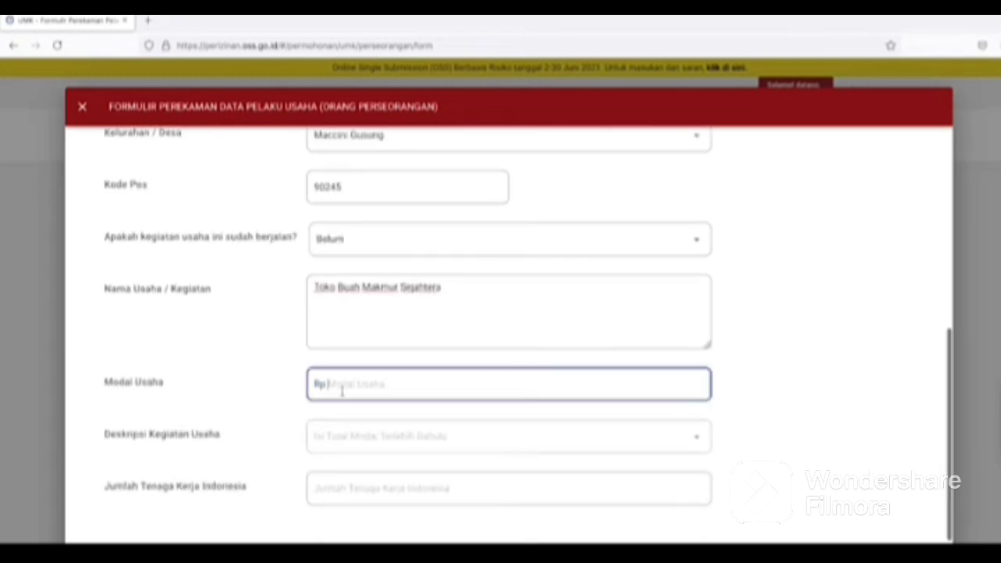
pyautogui.write('750.000.000')
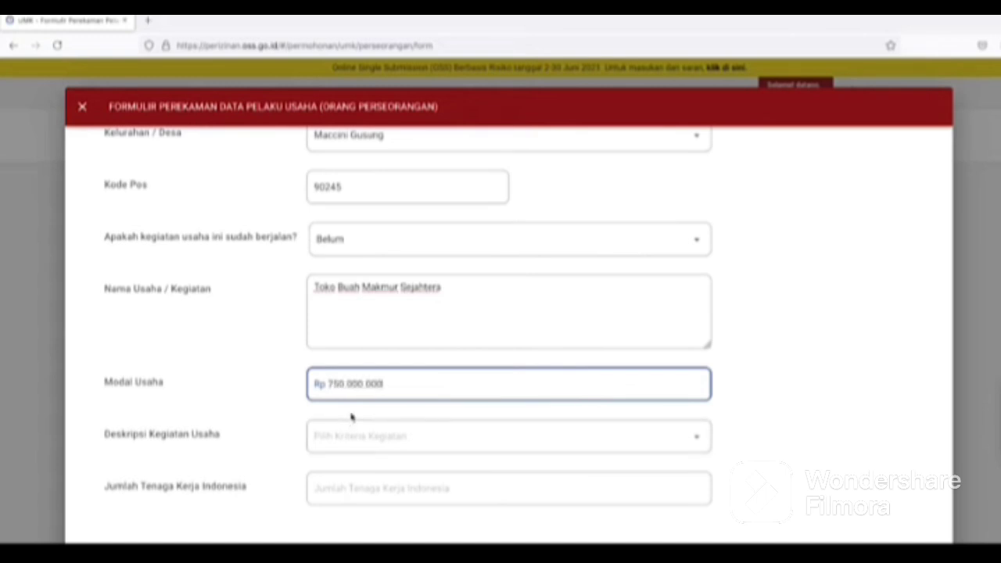
pyautogui.click(351, 416)
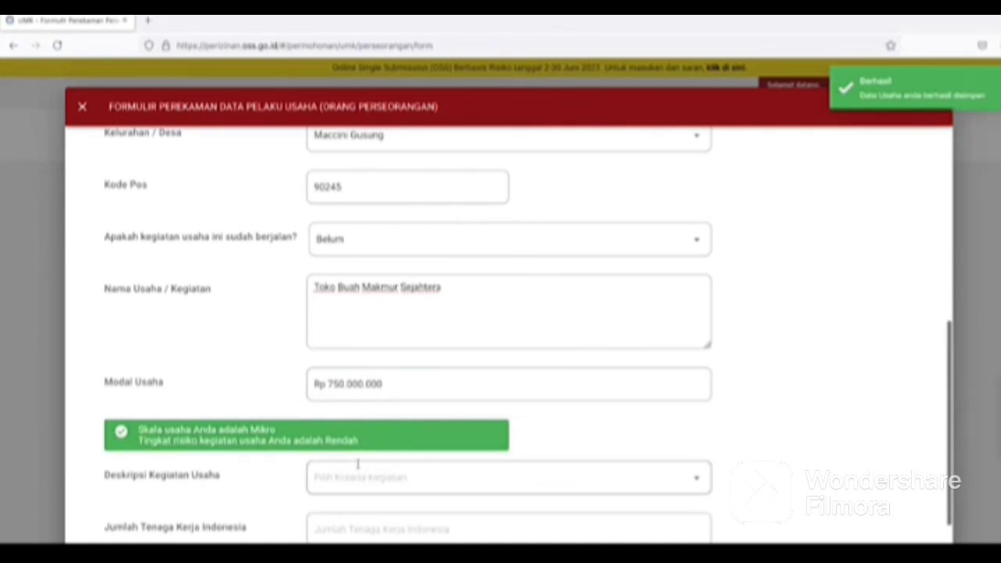
# Set the activity description to Kabupaten/ Kota and the Indonesian worker count to 25.
pyautogui.scroll(-1, 357, 465)
pyautogui.click(397, 413)
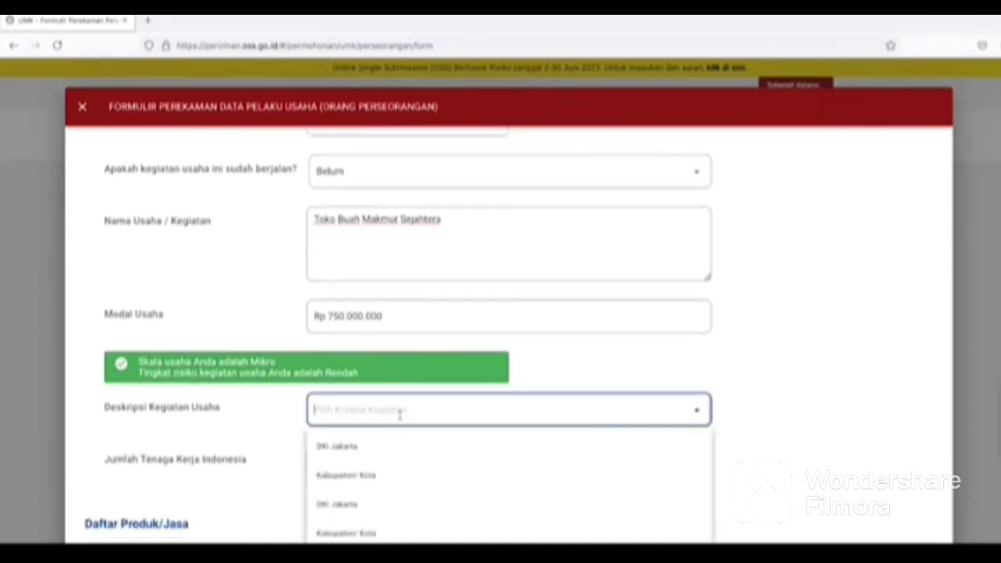
pyautogui.click(365, 475)
pyautogui.click(381, 461)
pyautogui.write('25')
pyautogui.click(457, 516)
pyautogui.scroll(-2, 457, 516)
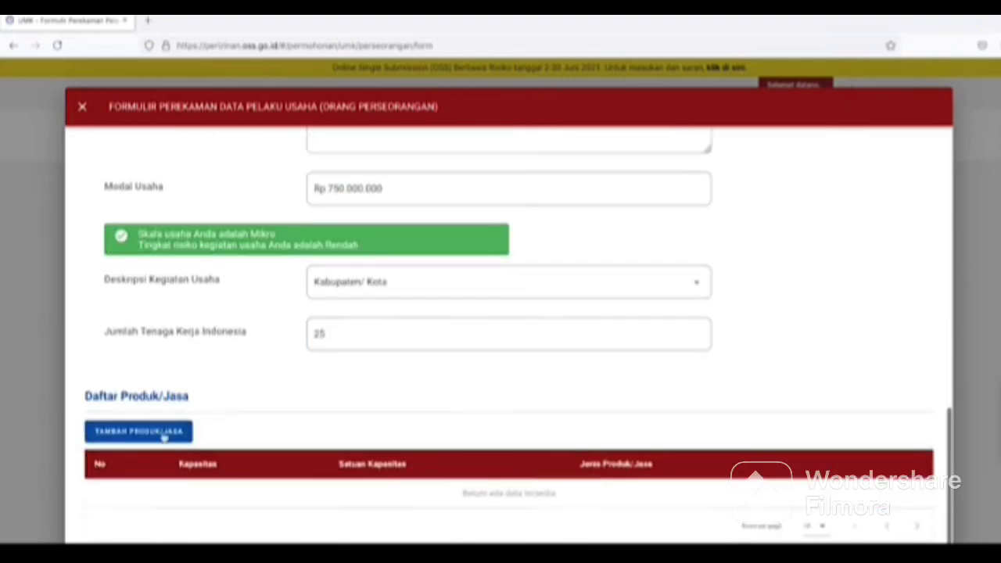
# Add a Lainnya-type product 'Buah' with yearly capacity 1.000.000.000 in Rp and save it.
pyautogui.click(148, 434)
pyautogui.click(432, 305)
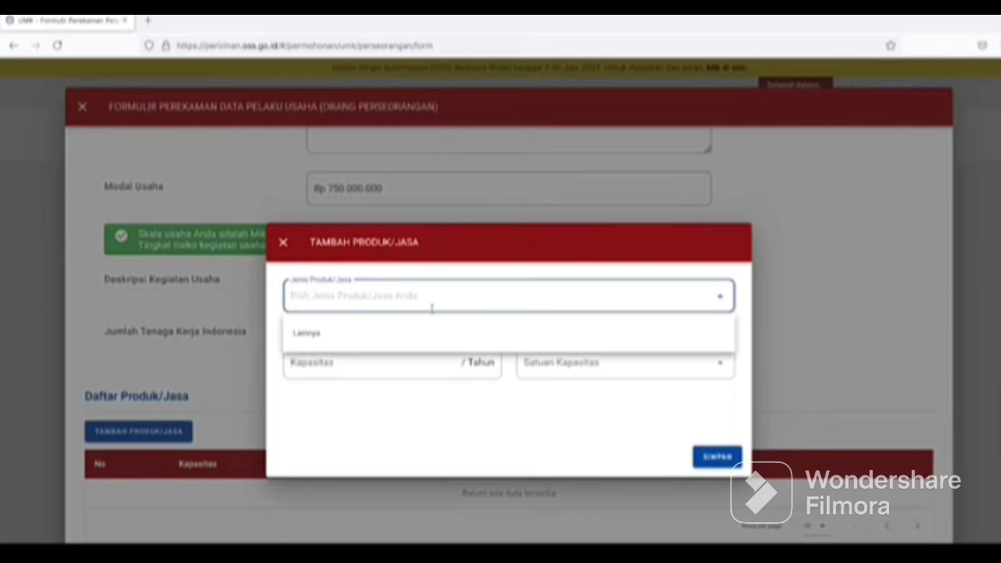
pyautogui.click(384, 333)
pyautogui.write('Buah')
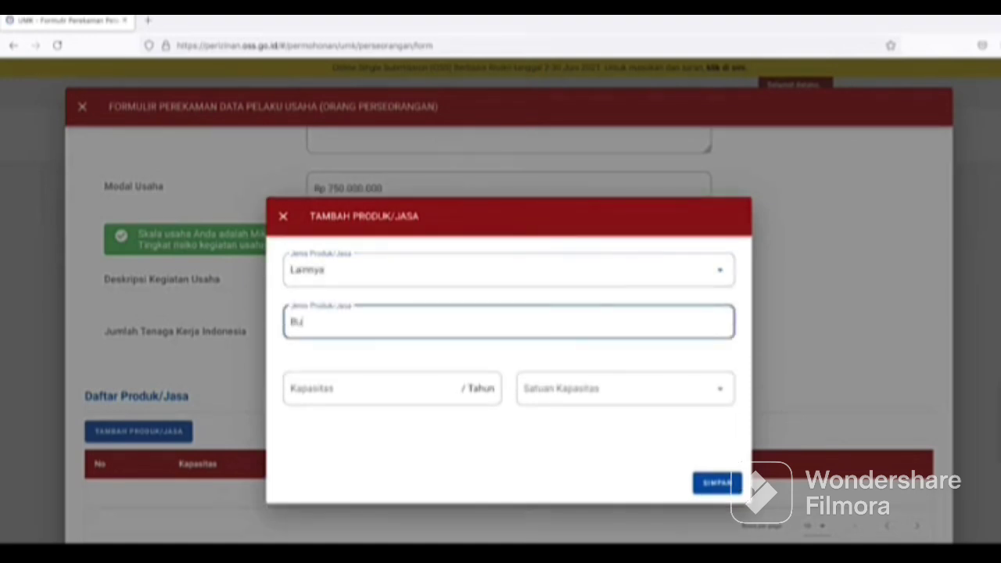
pyautogui.click(367, 389)
pyautogui.write('1.000.0')
pyautogui.click(598, 389)
pyautogui.click(556, 425)
pyautogui.click(367, 389)
pyautogui.write('000000')
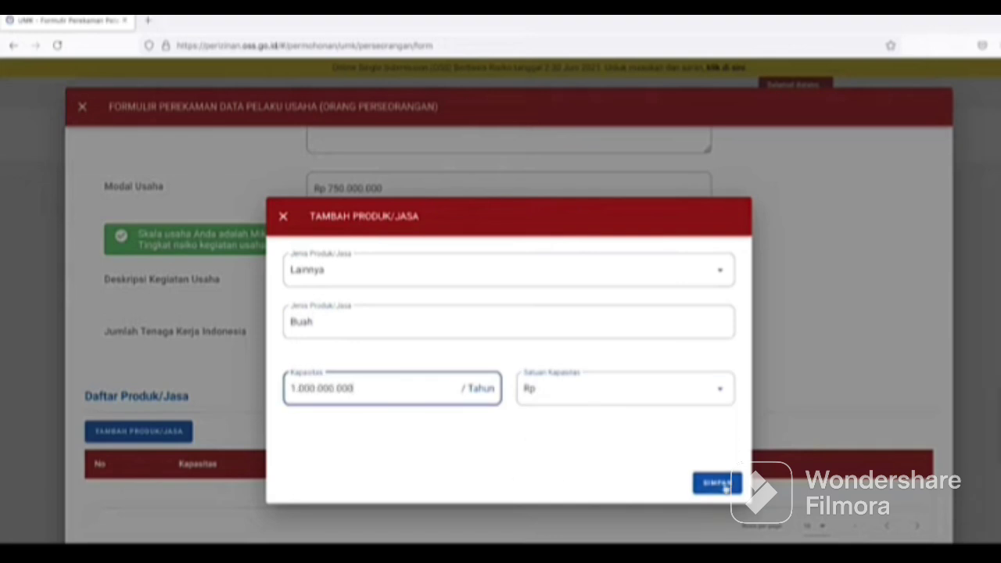
pyautogui.click(718, 482)
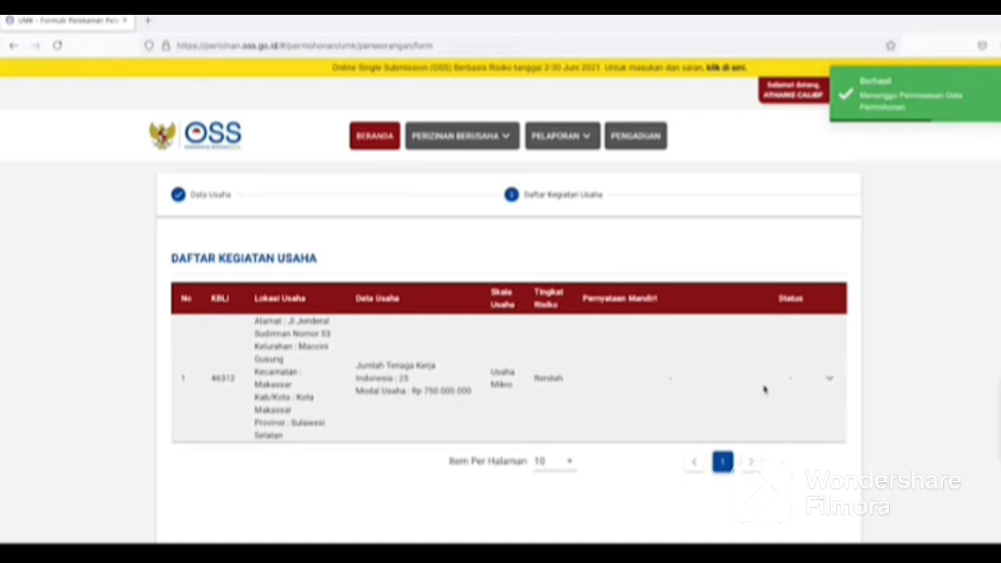
# Expand the 46312 activity, start Proses Perizinan Berusaha, and tick the K3L declaration.
pyautogui.click(830, 379)
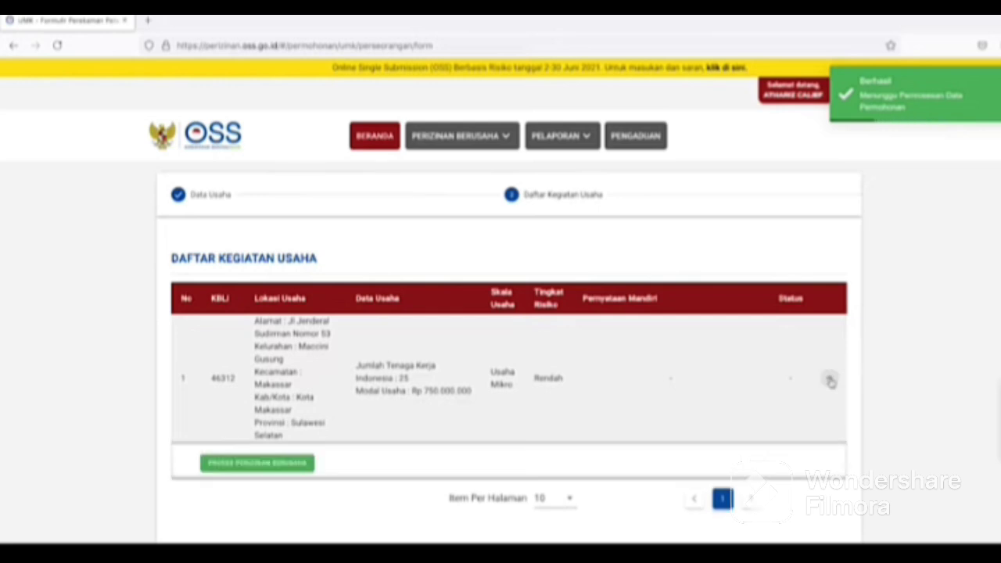
pyautogui.click(262, 463)
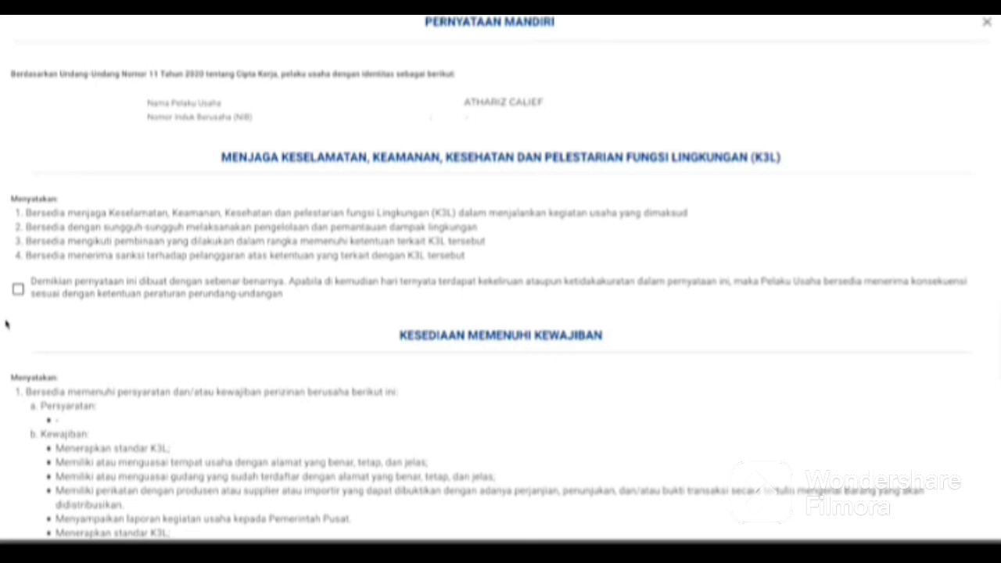
pyautogui.click(18, 289)
pyautogui.scroll(-2, 113, 352)
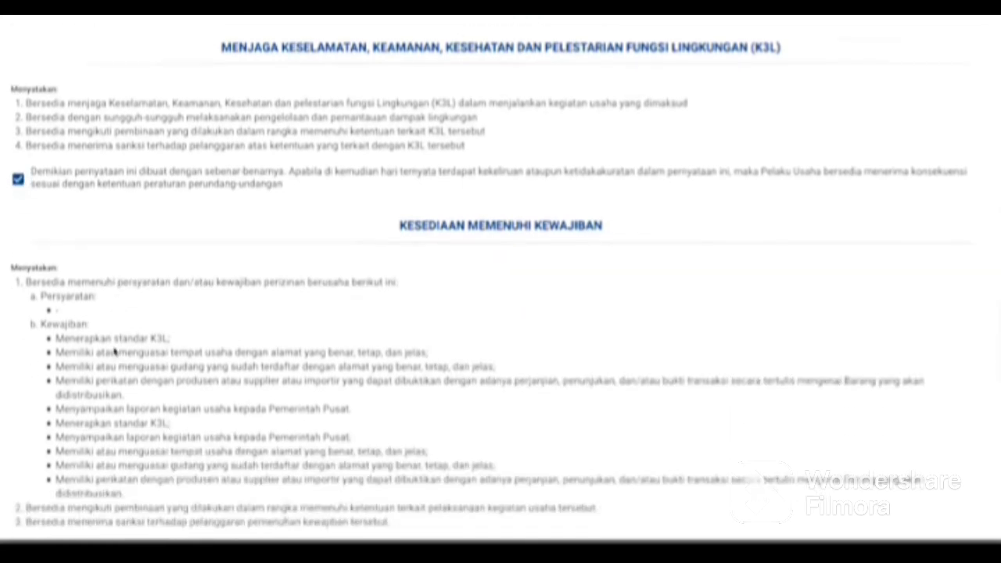